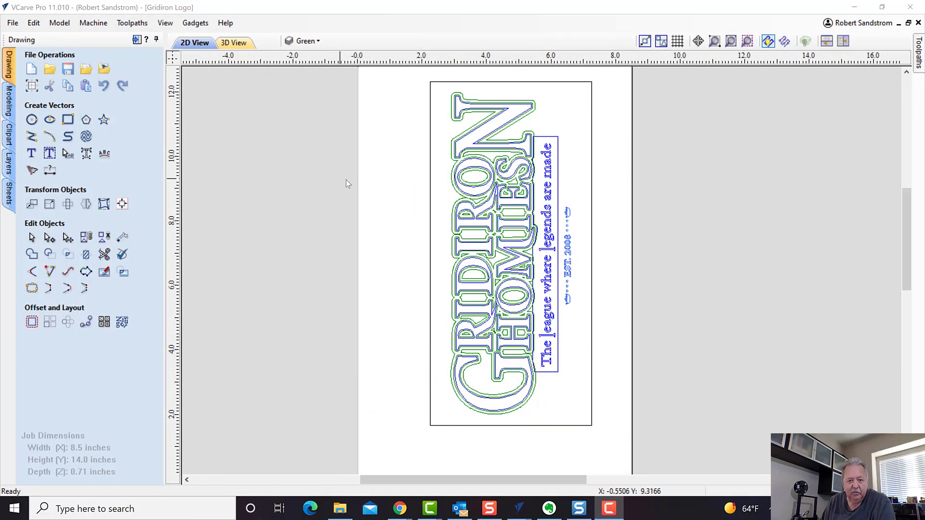
Paste the V-bit diagram with its 30°, 45° and 60° angles beside the Gridiron logo.
scroll(585, 235, "up", 1)
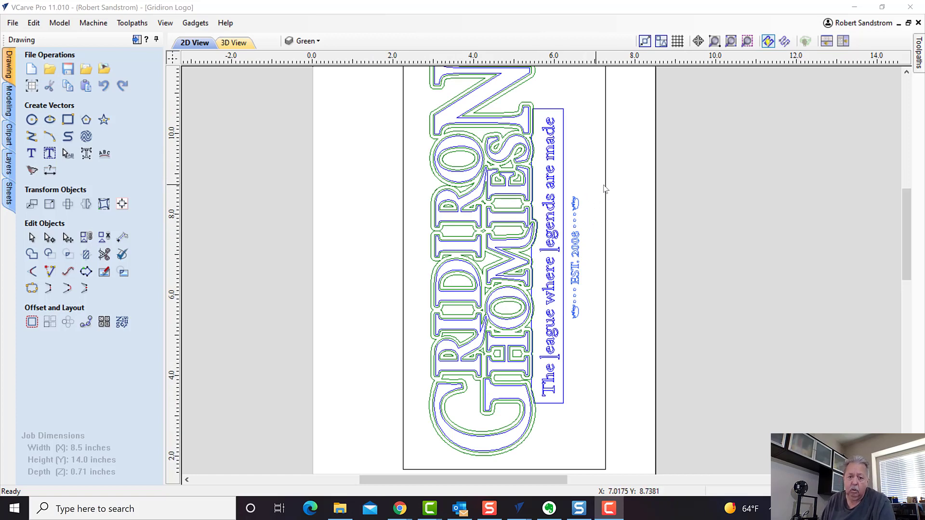
left_click(8, 135)
key("ctrl+v")
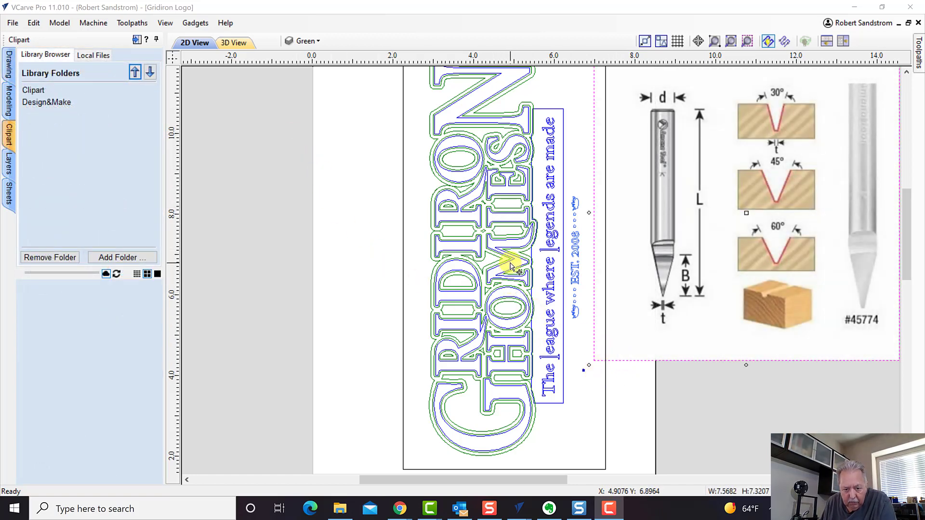
scroll(511, 265, "up", 2)
scroll(511, 266, "up", 1)
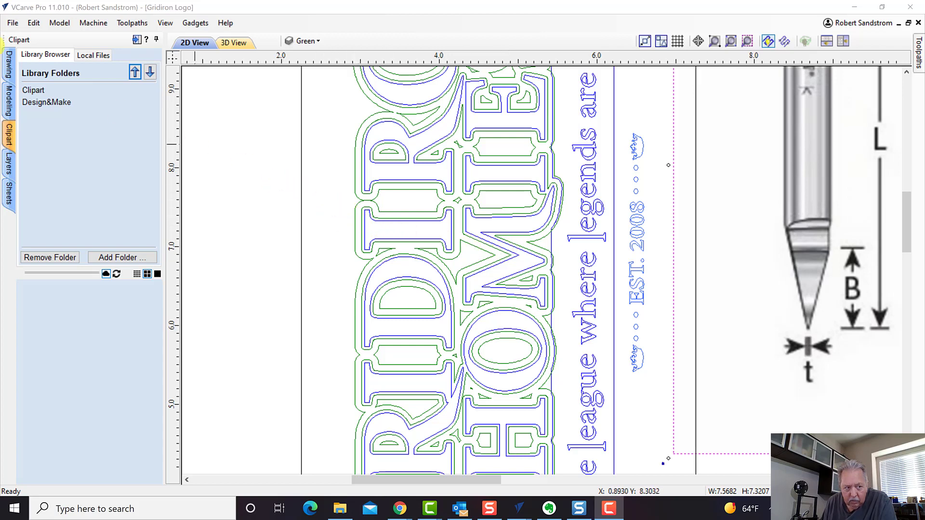
Use Measure/Inspect between the blue outline and green offset, reading 0.084 inches.
left_click(8, 62)
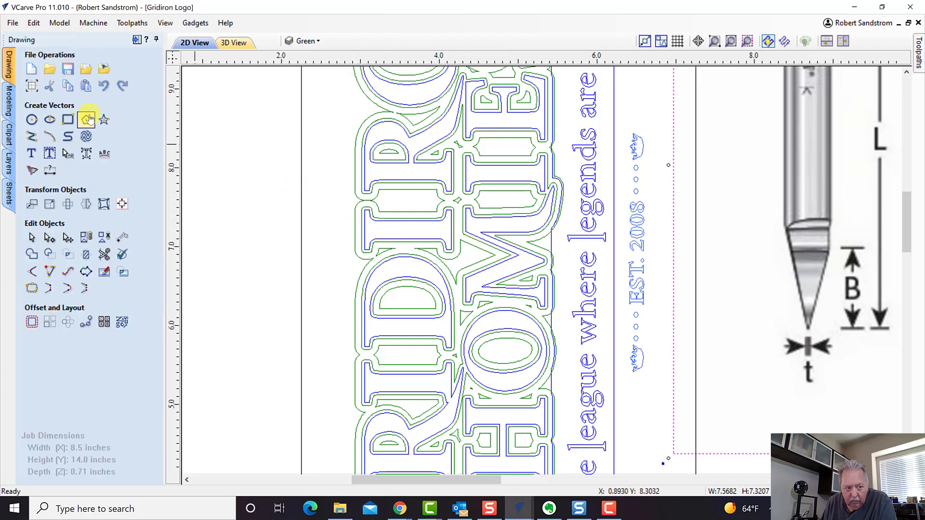
left_click(122, 236)
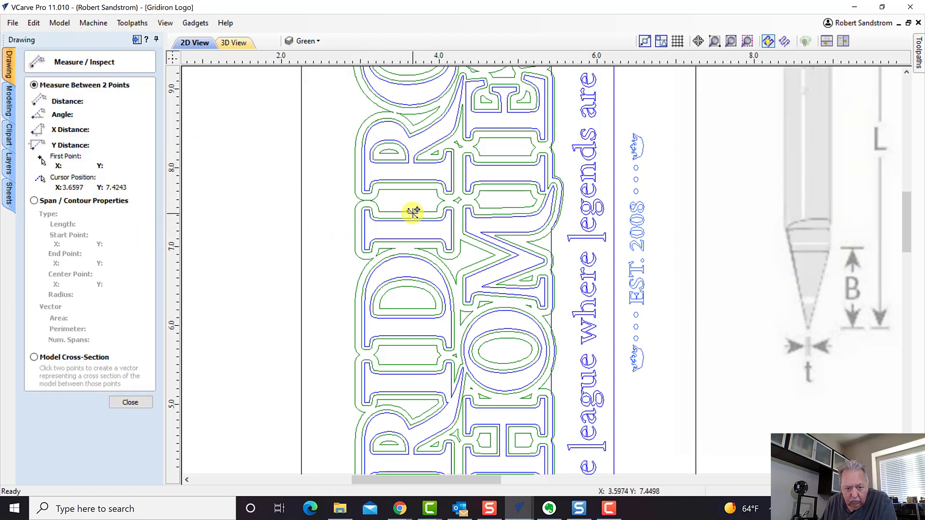
scroll(413, 212, "up", 3)
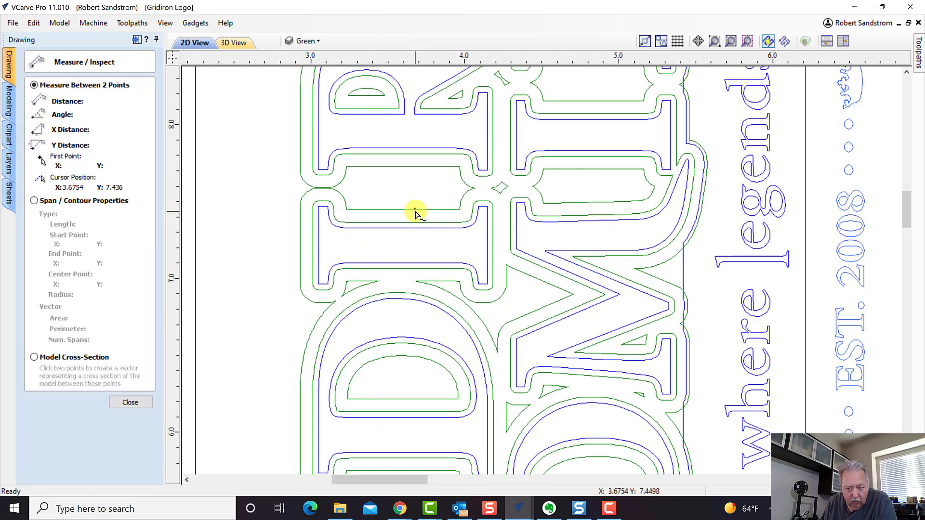
left_click(415, 212)
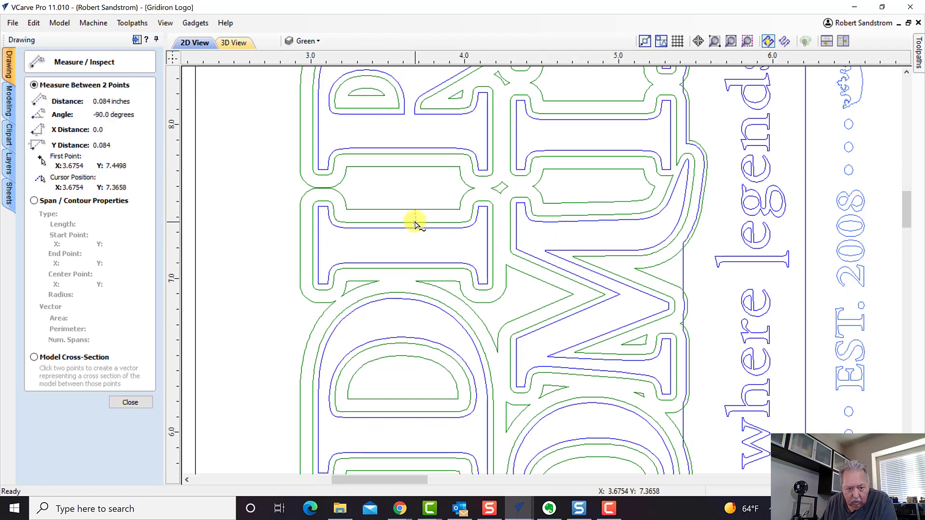
left_click(416, 222)
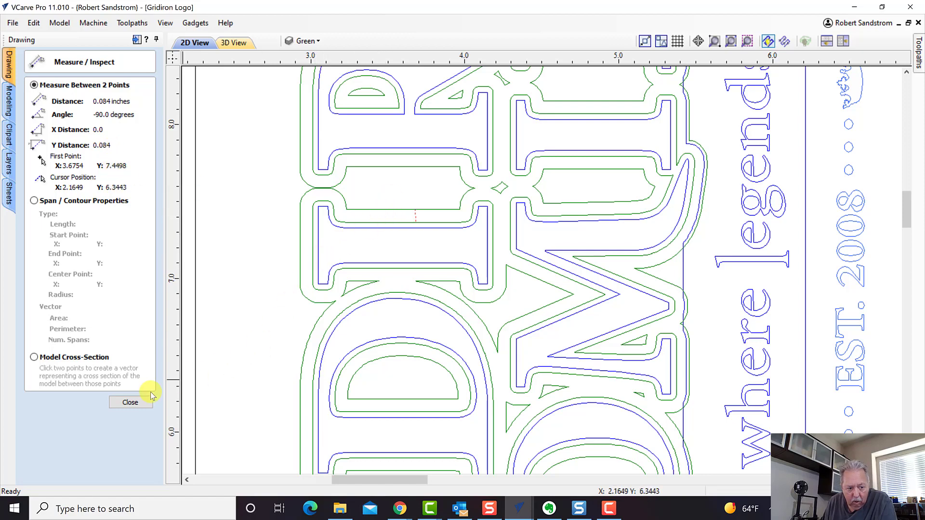
left_click(130, 402)
scroll(438, 247, "down", 6)
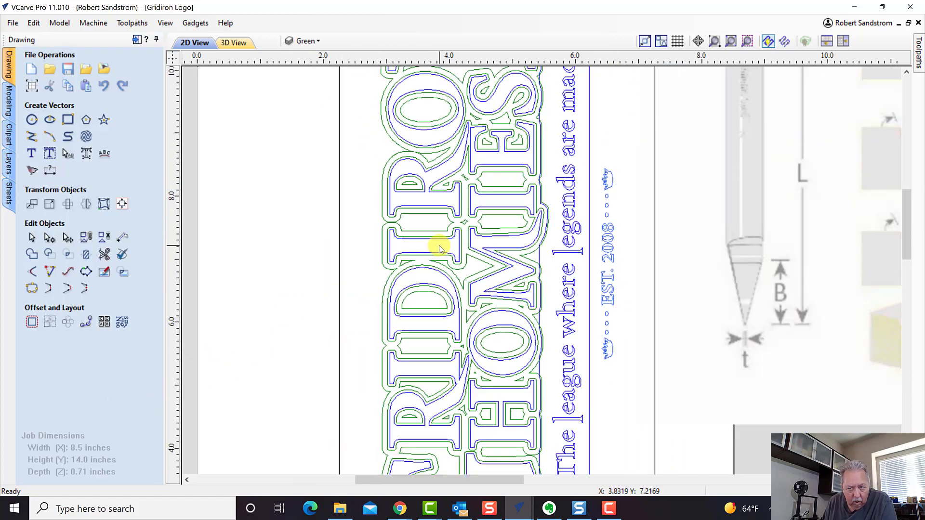
scroll(439, 245, "down", 1)
scroll(512, 204, "up", 4)
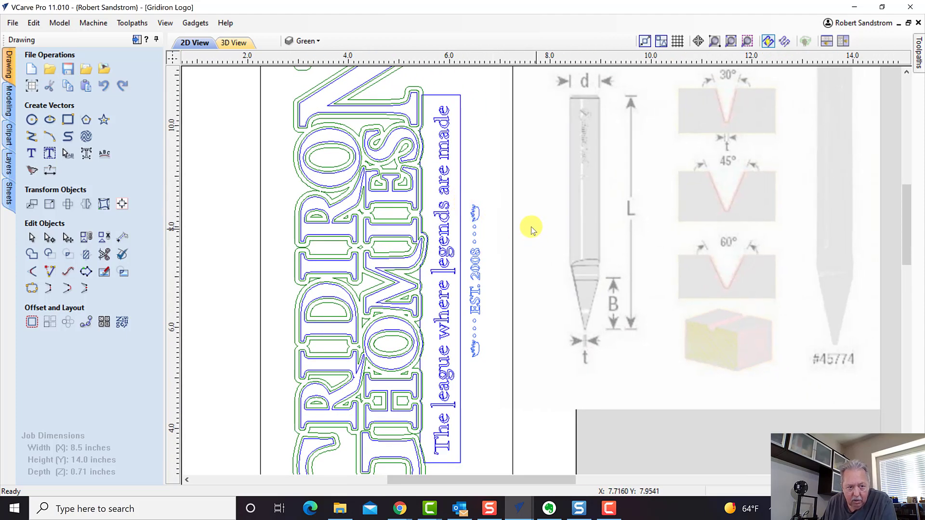
left_click(519, 220)
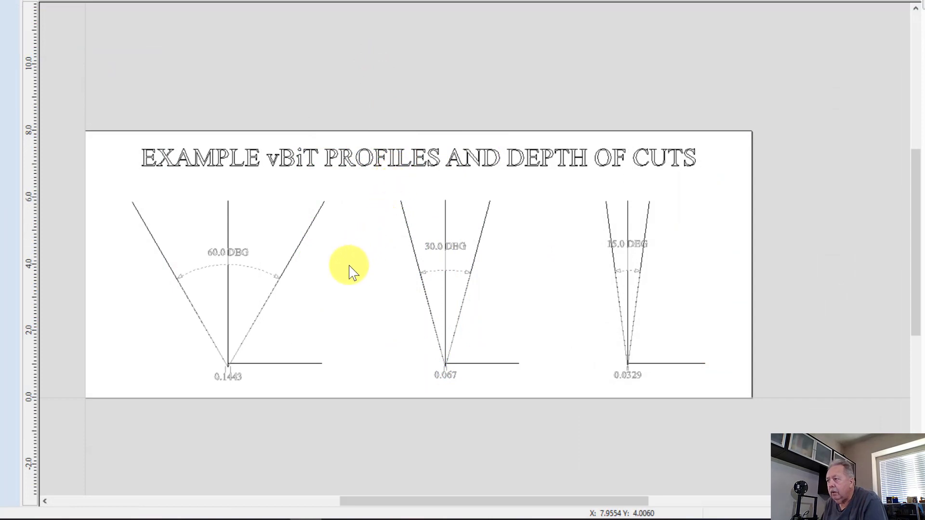
Zoom to the 60° profile apex and draw a horizontal line rightward from its tip.
scroll(337, 309, "up", 1)
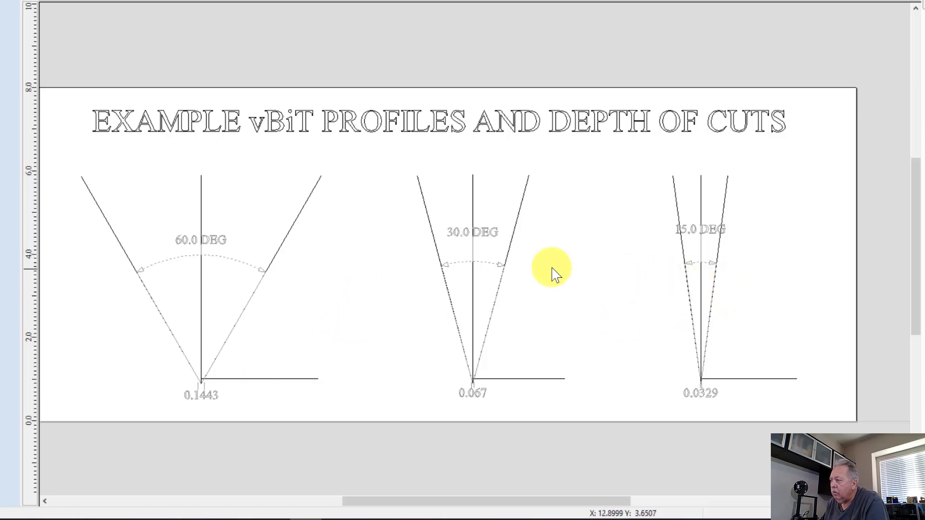
mouse_move(552, 294)
left_mouse_down()
mouse_move(603, 250)
mouse_move(588, 252)
left_mouse_up()
scroll(311, 318, "up", 3)
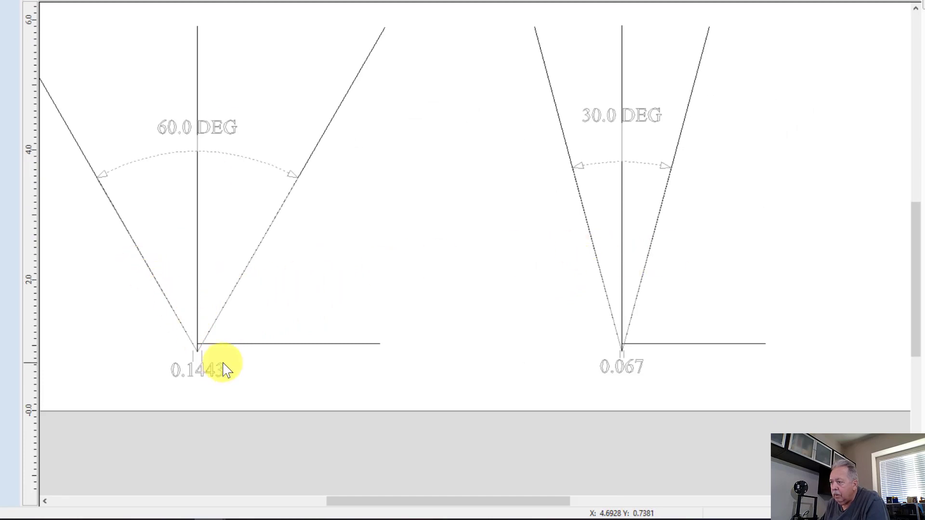
scroll(218, 366, "up", 3)
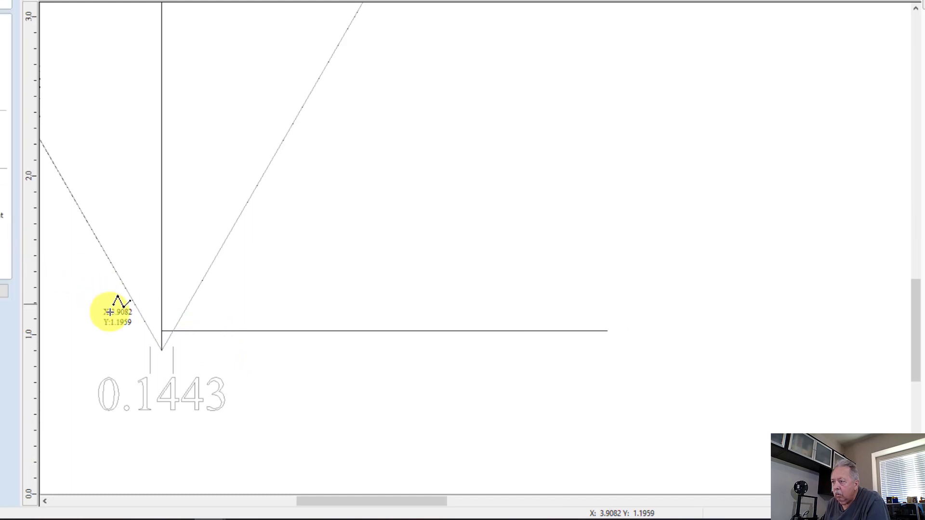
left_click(162, 351)
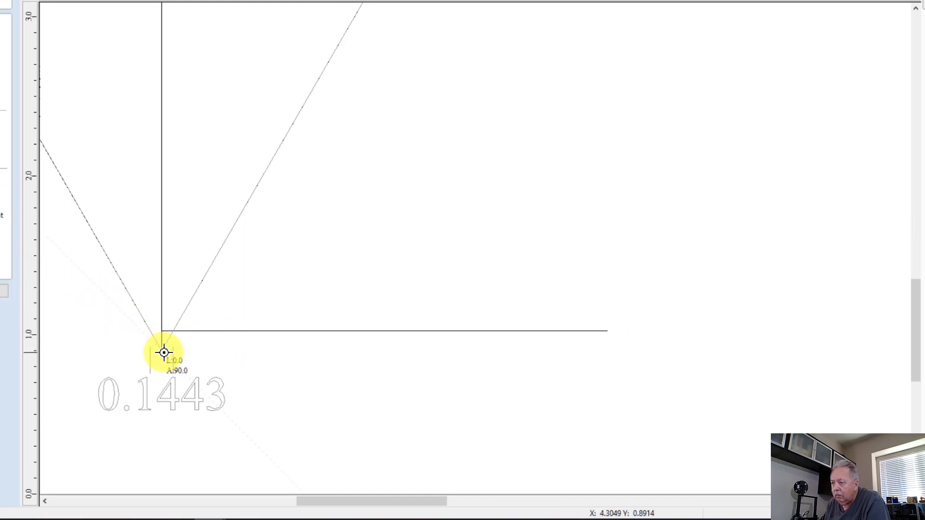
left_click(601, 355)
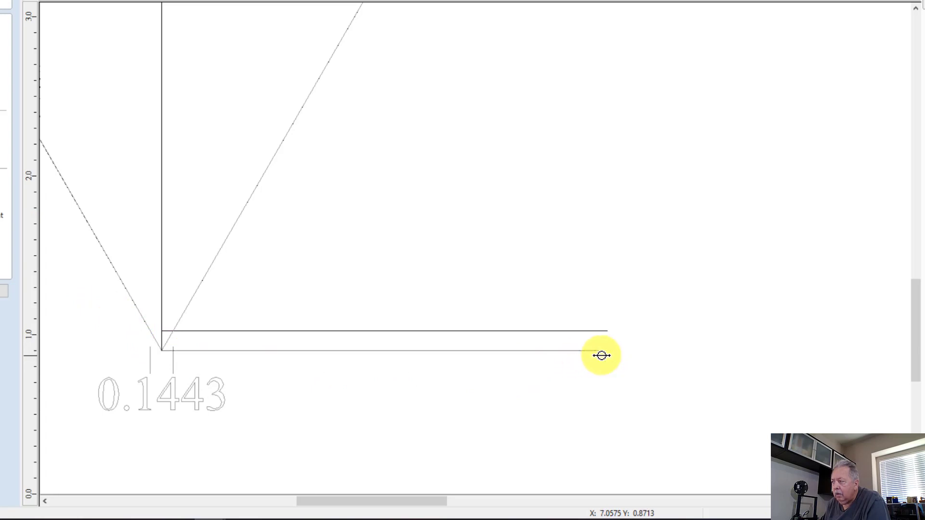
Delete the extra horizontal line below the 0.1443 depth line.
key("Escape")
key("Escape")
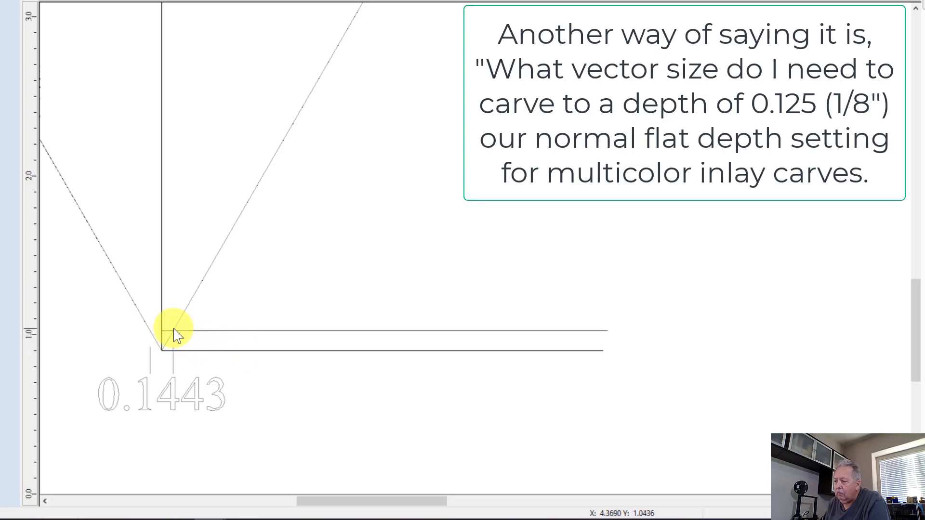
left_click(263, 365)
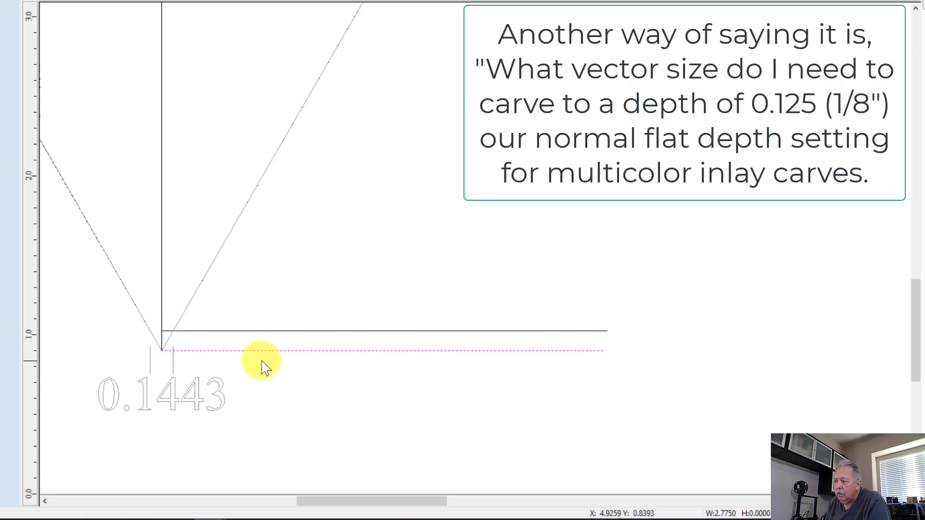
key("Delete")
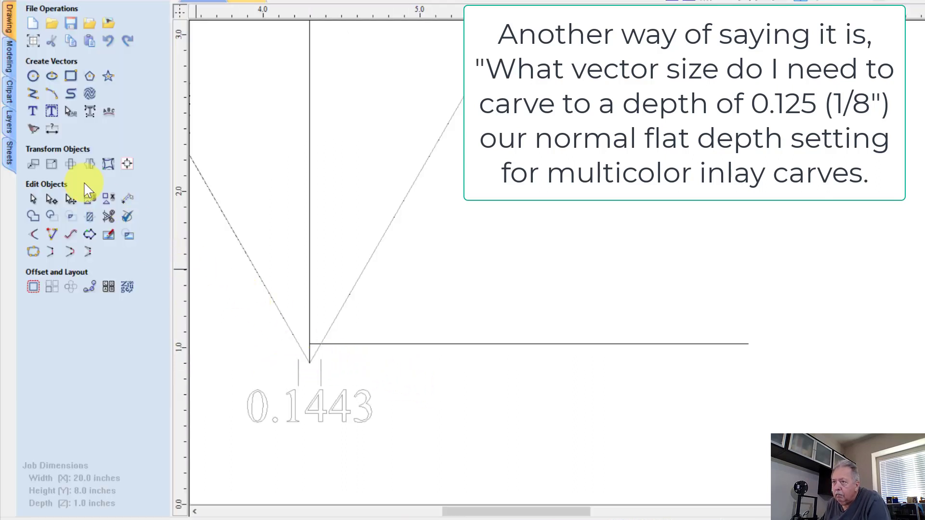
left_click(127, 198)
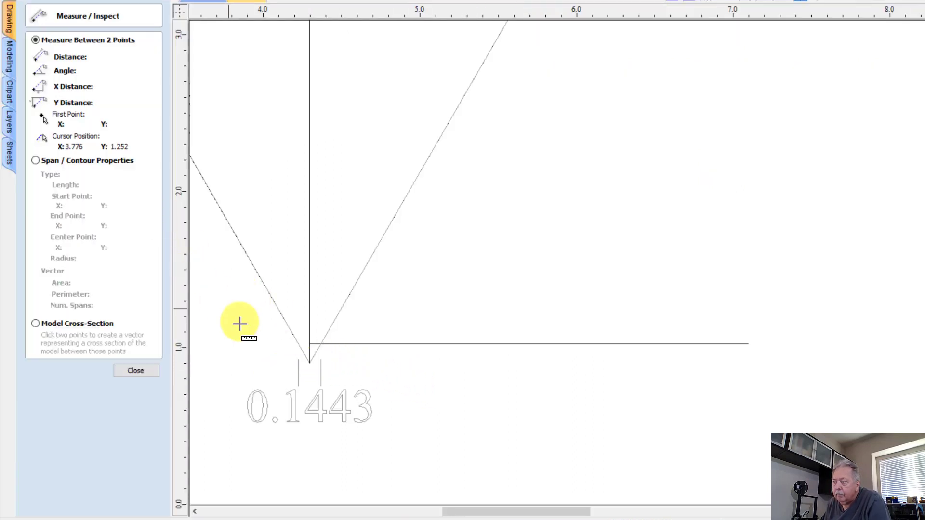
left_click(310, 352)
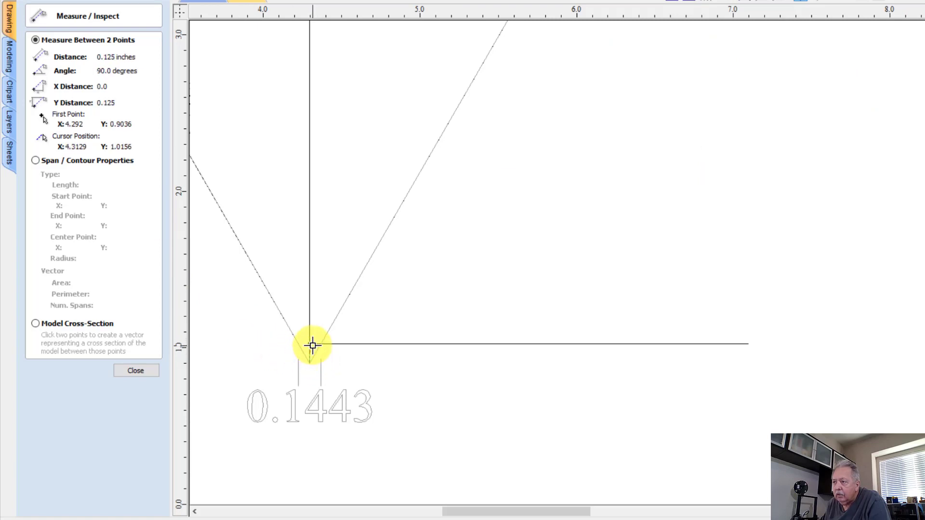
left_click(312, 346)
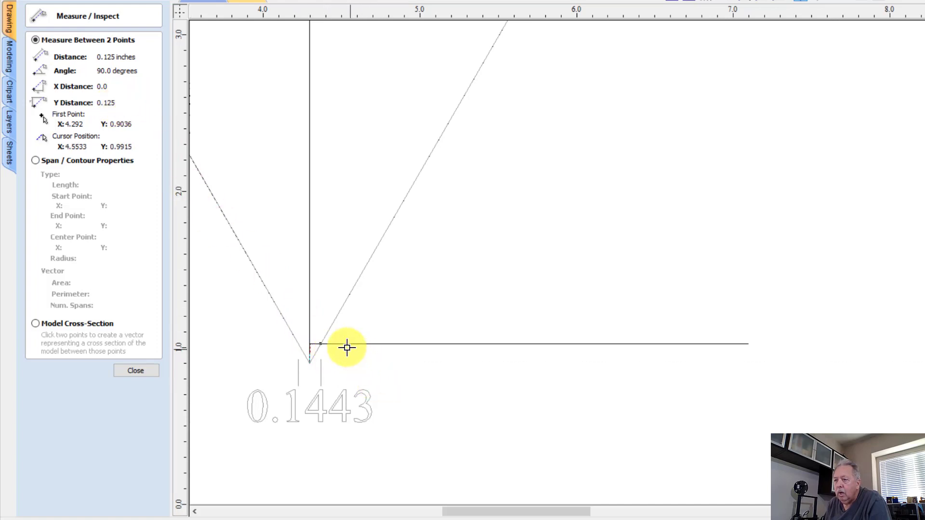
left_click(321, 345)
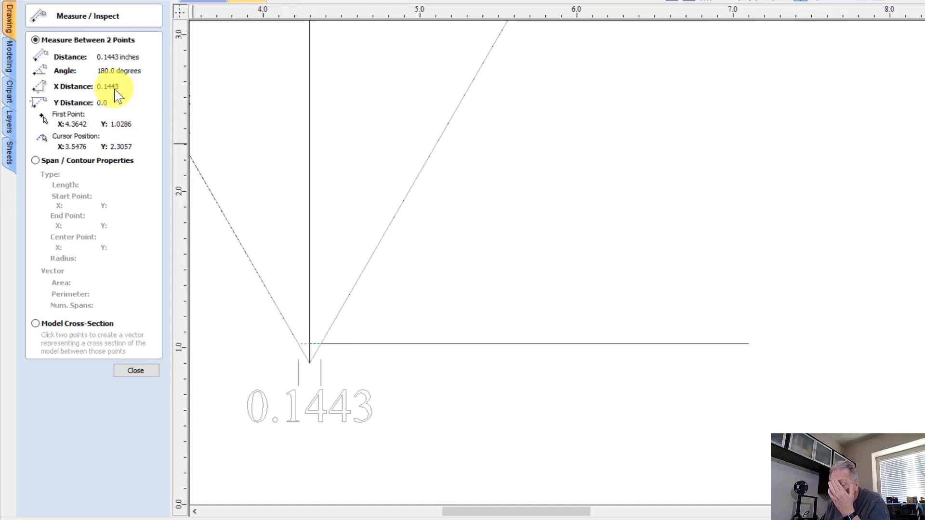
left_click(137, 372)
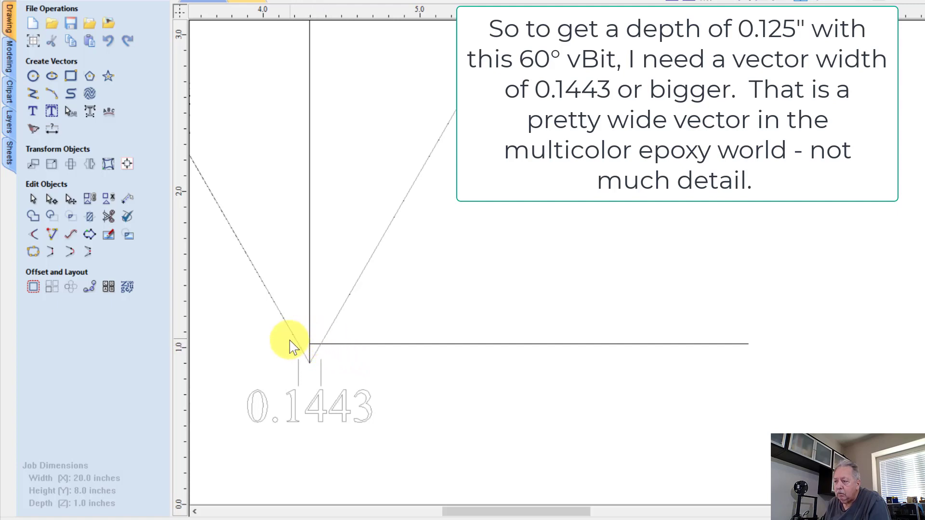
Pan and zoom to show the 30° (0.067) and 15° (0.0329) profile widths.
left_click_drag(502, 511, 512, 511)
scroll(485, 431, "down", 3)
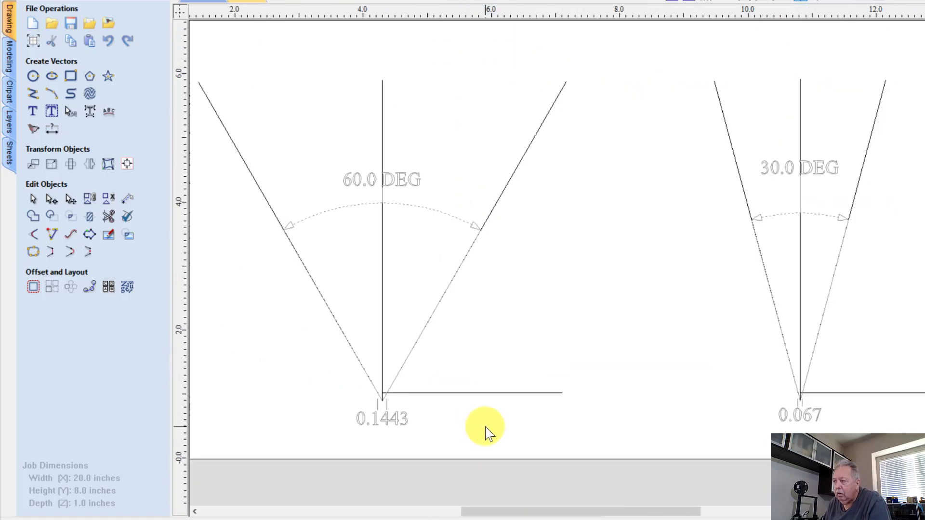
scroll(485, 431, "down", 1)
left_click_drag(628, 384, 498, 363)
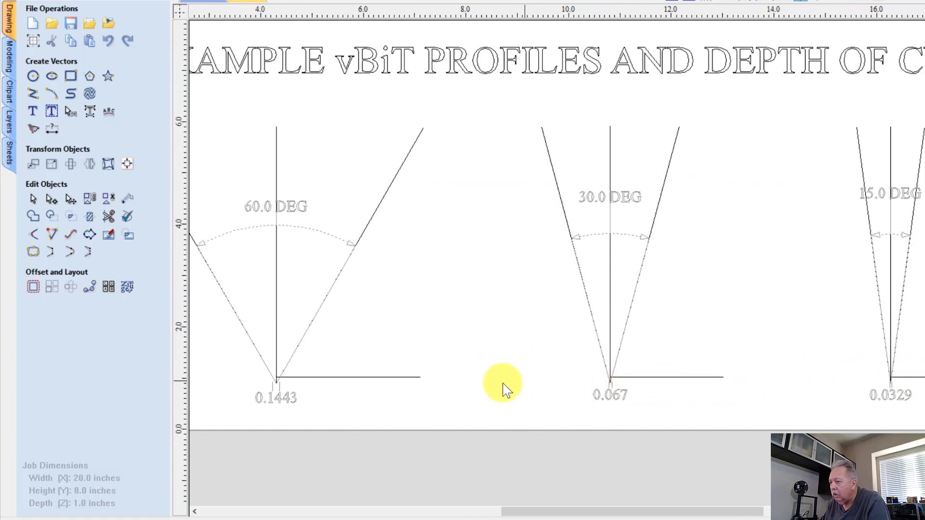
scroll(309, 405, "up", 1)
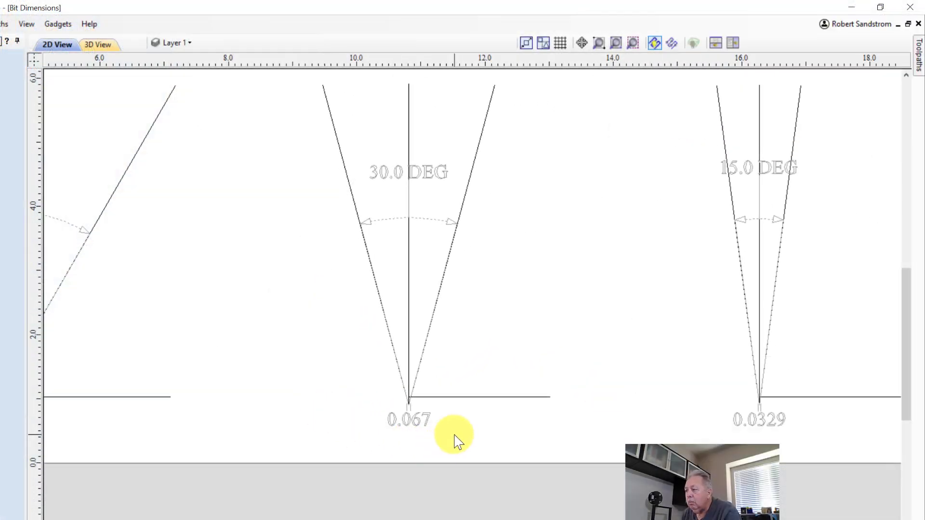
scroll(458, 434, "up", 2)
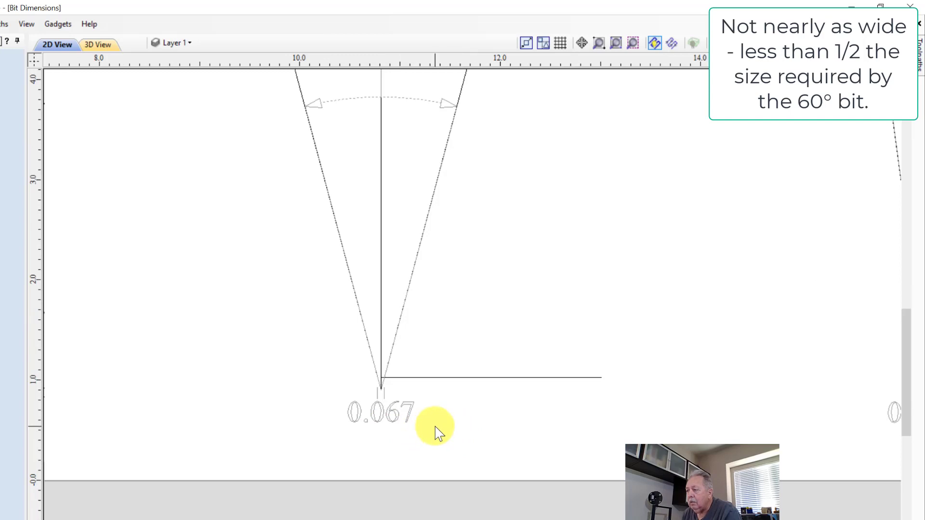
scroll(439, 430, "down", 1)
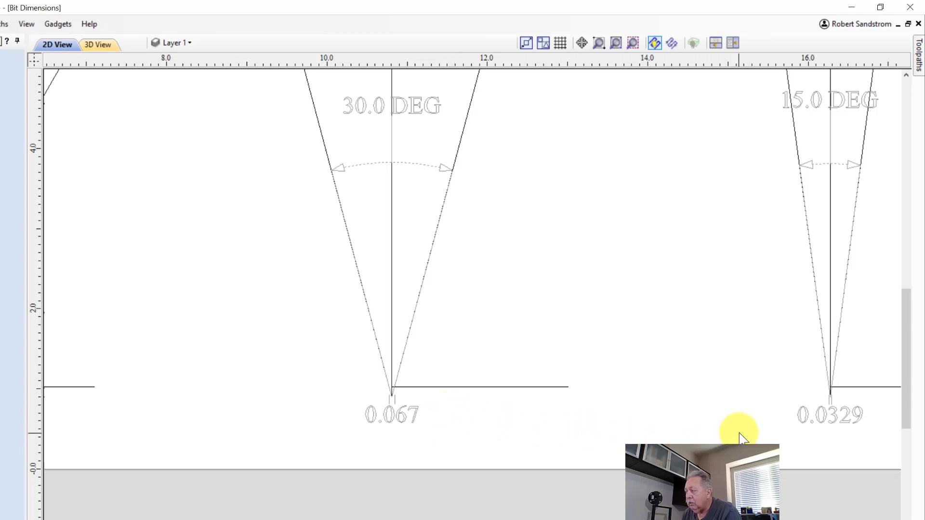
left_click_drag(741, 436, 524, 452)
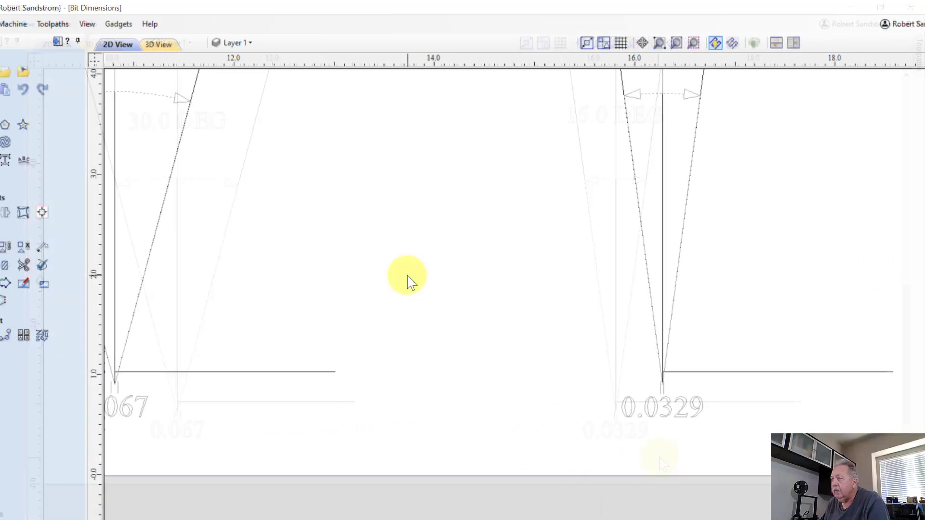
Center and zoom the view on the 15° V-bit profile.
left_click_drag(407, 279, 390, 314)
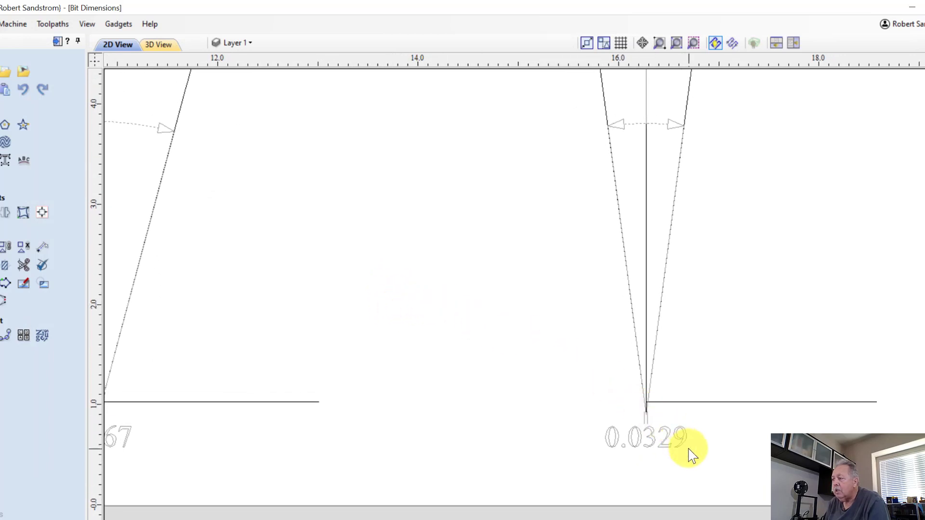
scroll(717, 465, "up", 2)
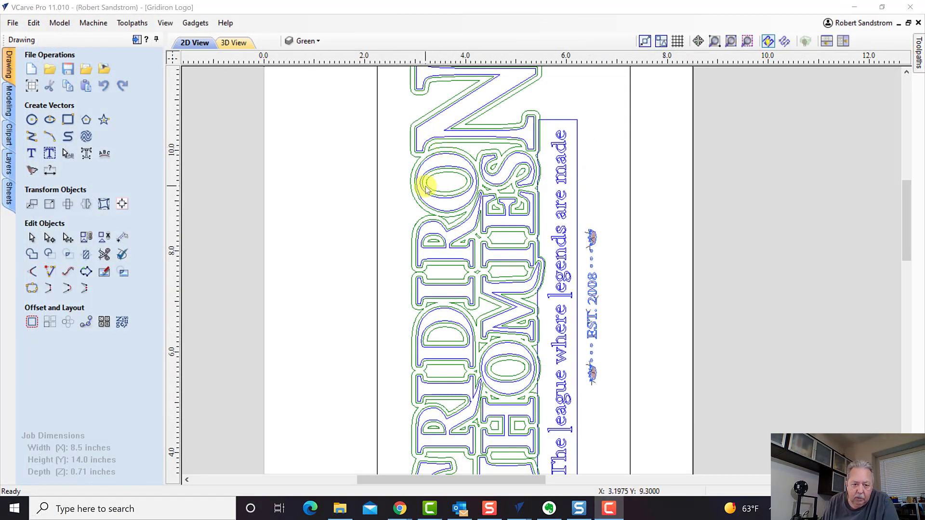
Measure between two points on the Gridiron letter outline, reading about 0.0855 inches.
scroll(426, 189, "up", 1)
scroll(425, 189, "up", 2)
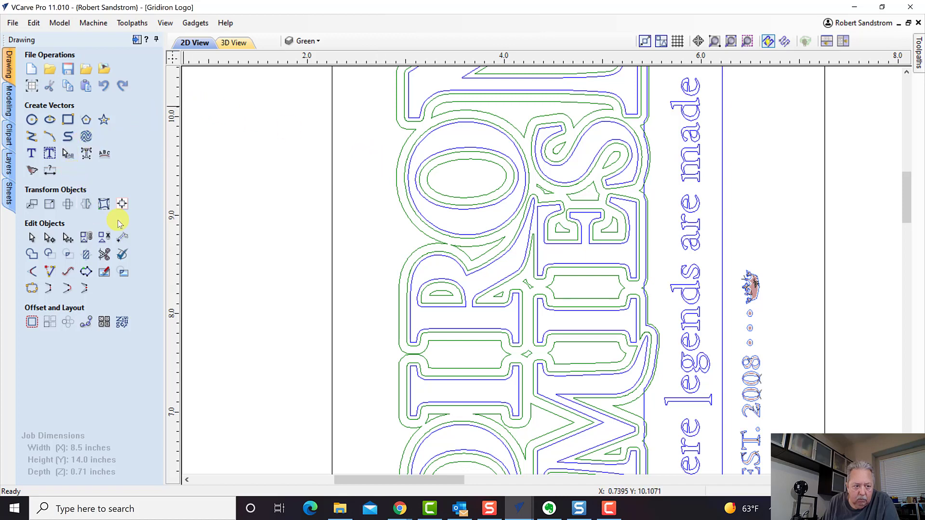
left_click(122, 237)
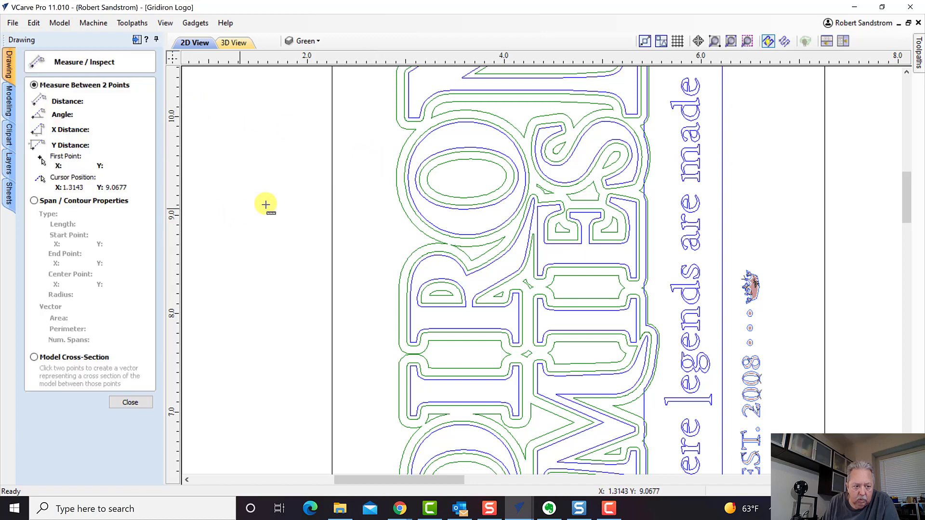
left_click(394, 171)
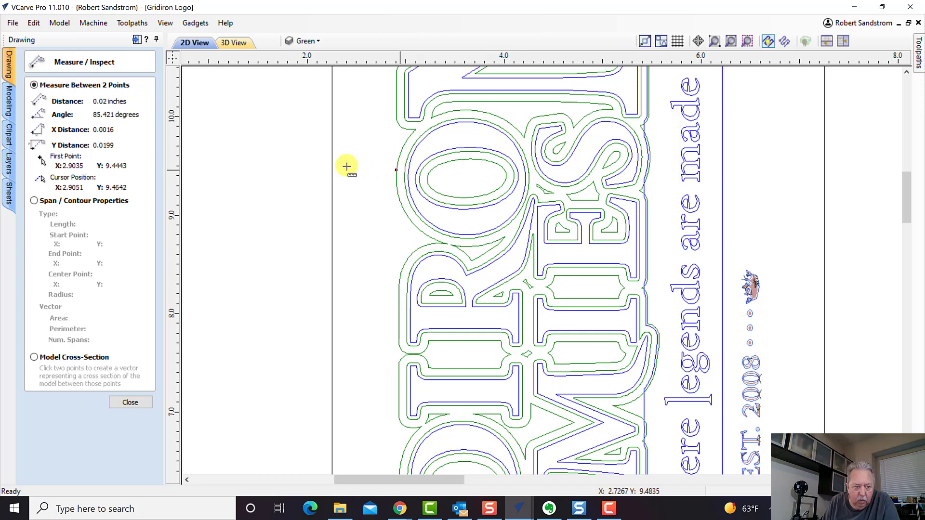
left_click(405, 171)
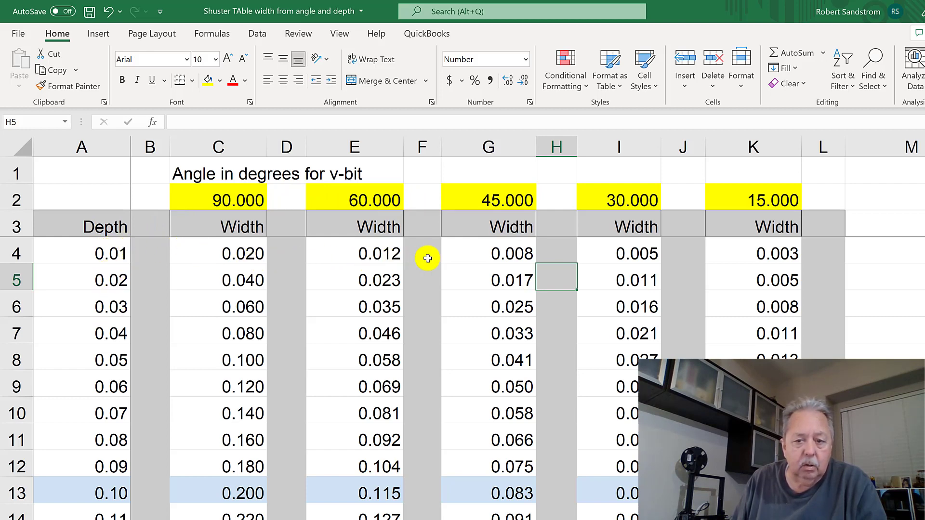
Scroll the Depth/Width table to the 0.10 depth row (0.054 at 30°, 0.026 at 15°).
scroll(740, 258, "down", 1)
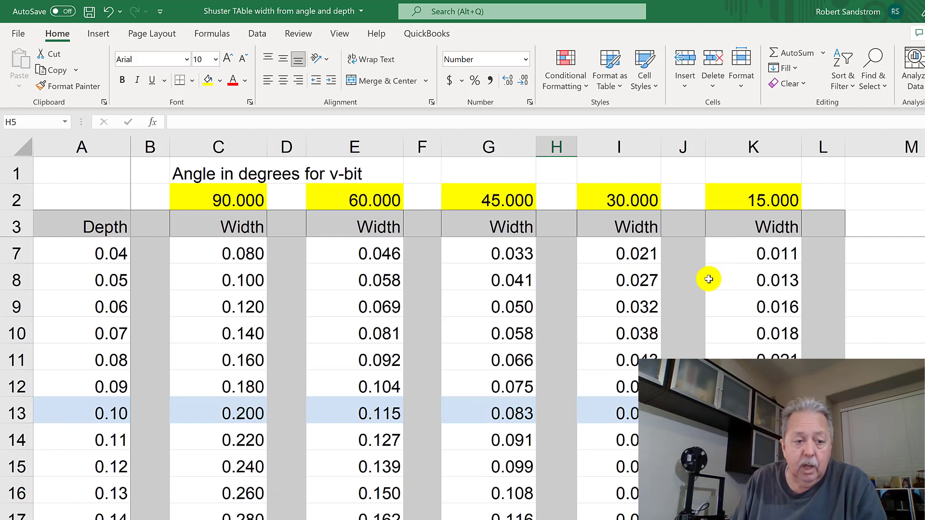
scroll(297, 421, "down", 1)
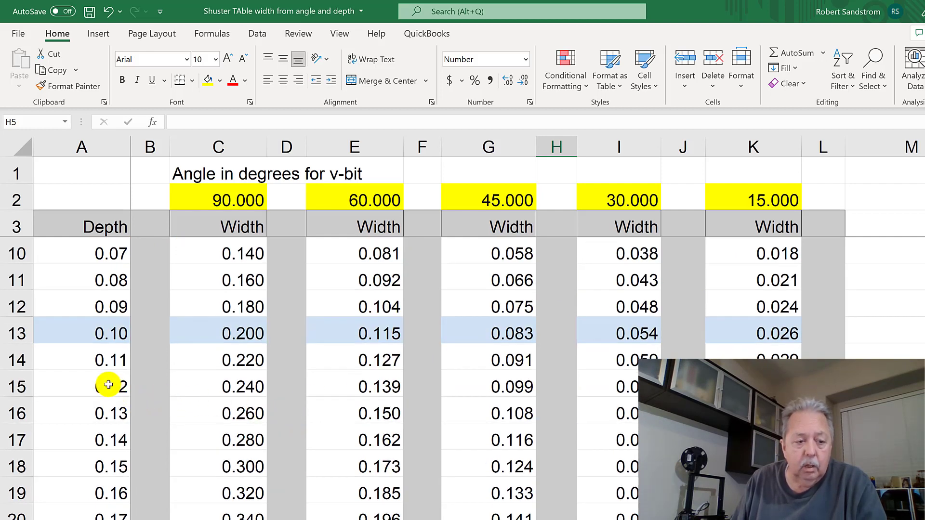
Select the 0.12 and 0.13 depth rows and give them a light green fill.
left_click_drag(52, 384, 823, 386)
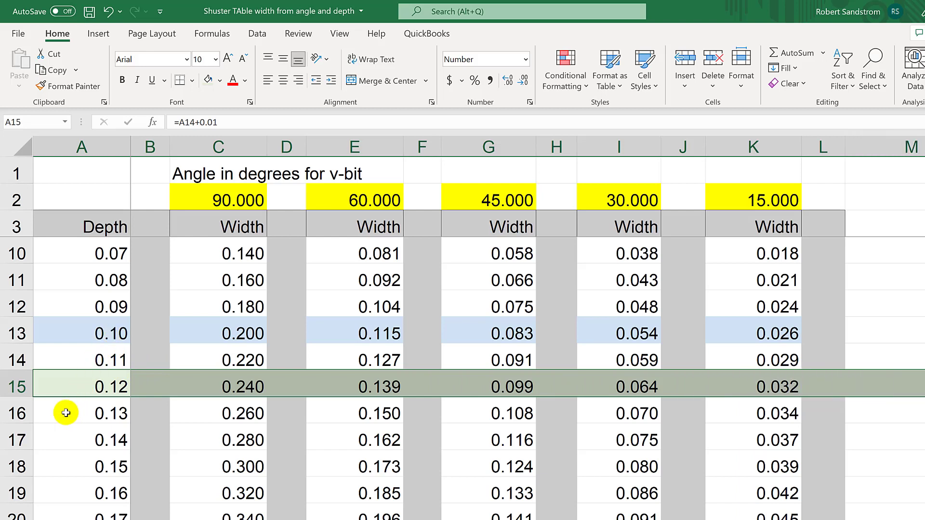
left_click_drag(66, 412, 884, 402)
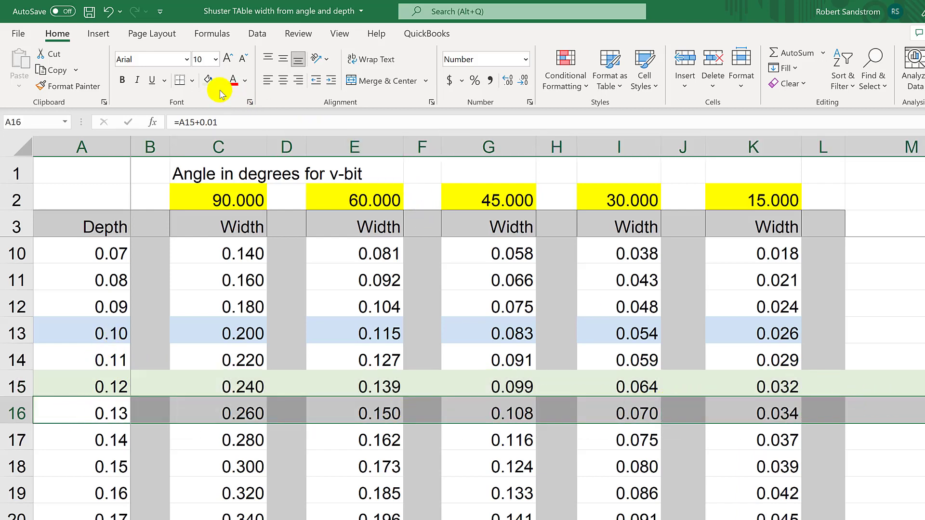
left_click(208, 79)
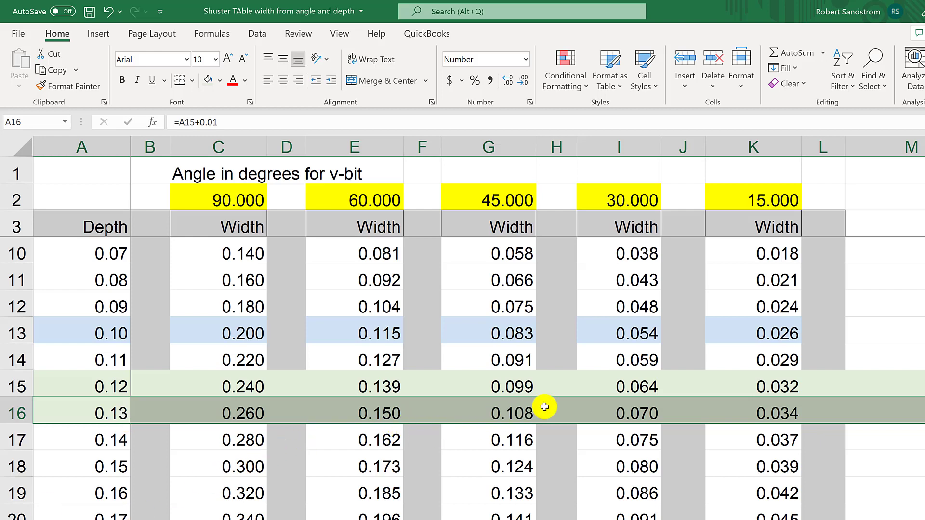
Clear the row selection by clicking an empty cell to reveal the green fill.
left_click(884, 341)
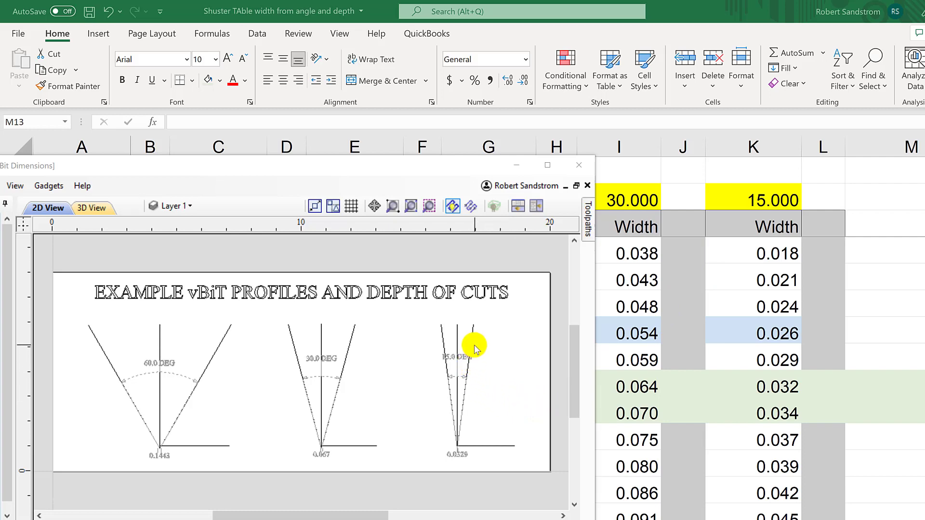
Zoom and pan the 2D view to frame the 30° and 15° profile bottoms with their 0.067 and 0.0329 labels.
scroll(474, 347, "up", 5)
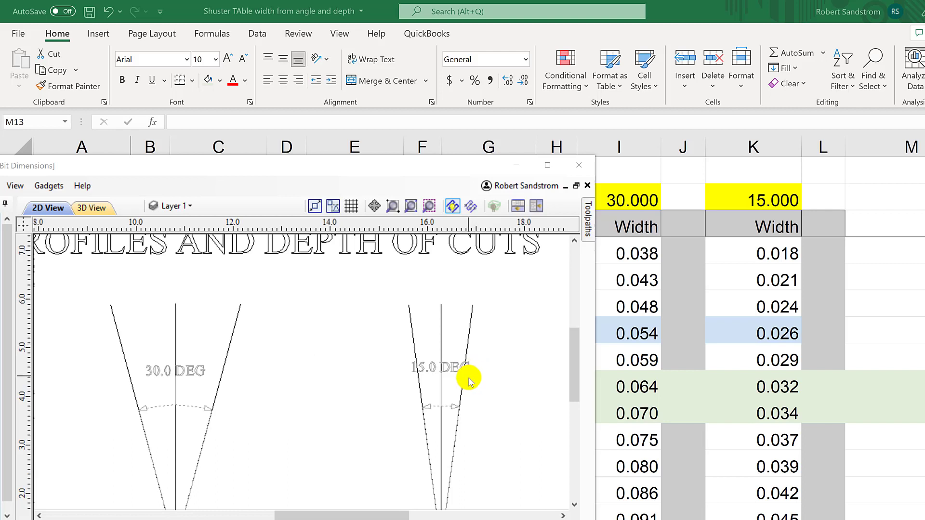
left_click_drag(467, 388, 470, 313)
scroll(469, 313, "down", 1)
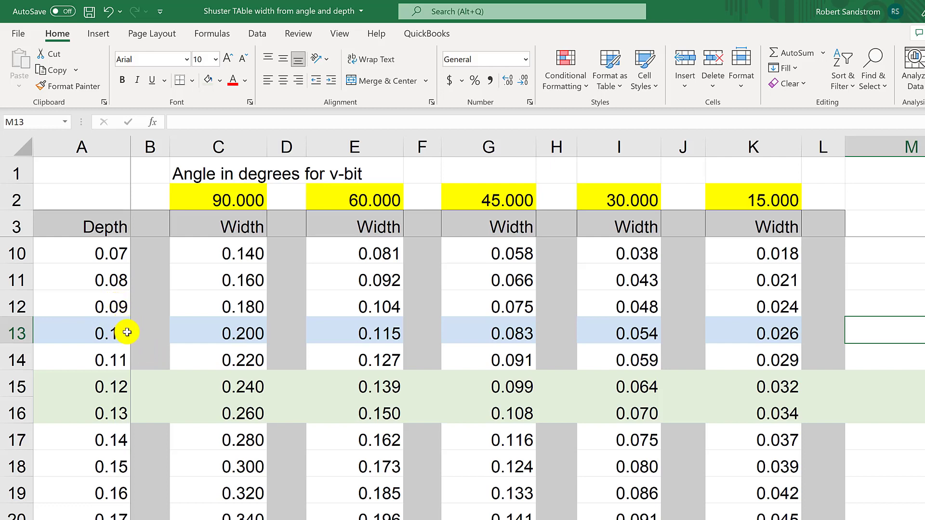
left_click(883, 297)
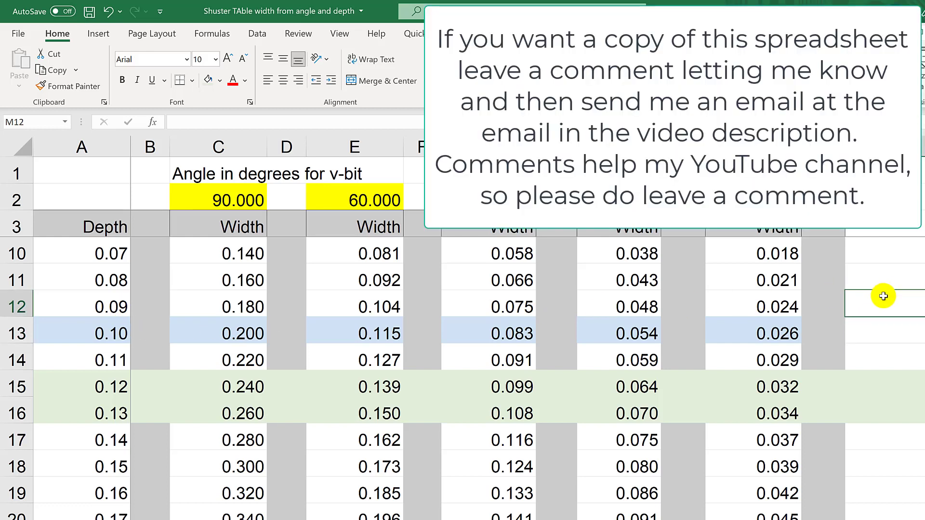
left_click(886, 280)
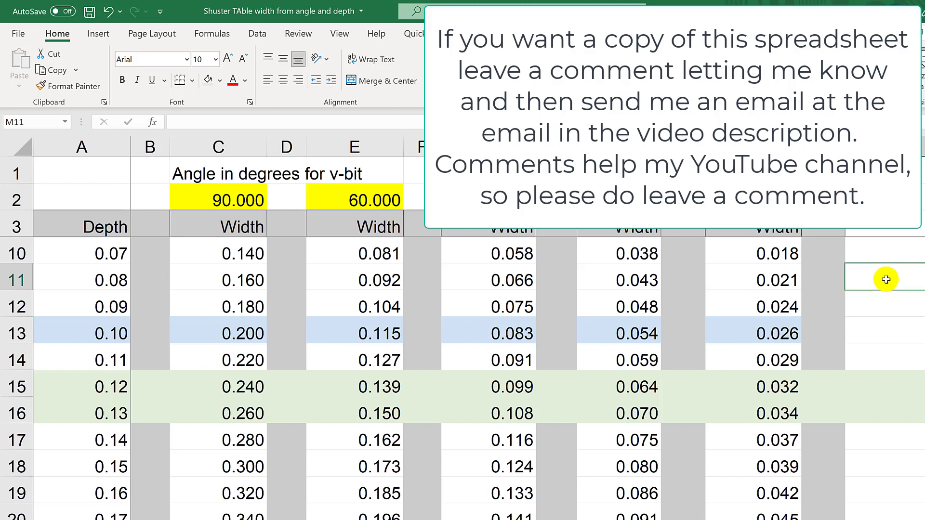
left_click(886, 248)
left_click(888, 230)
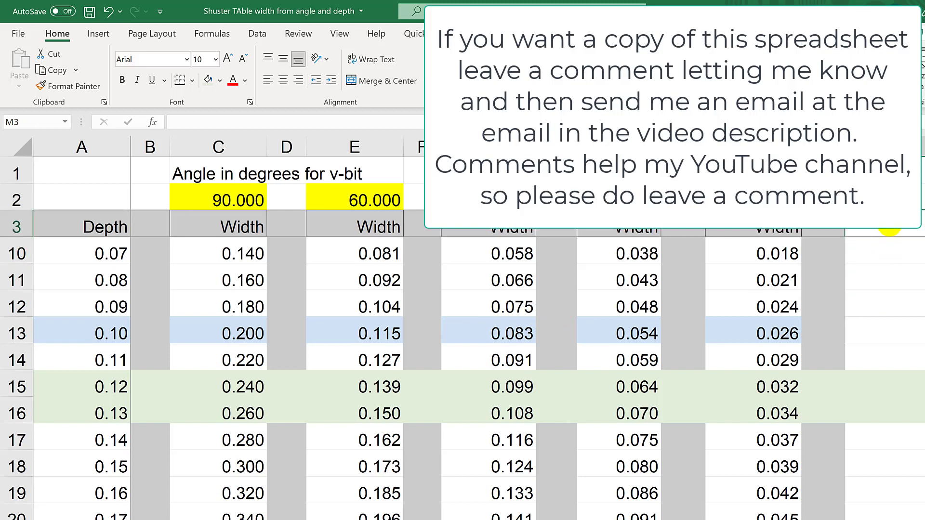
left_click(888, 248)
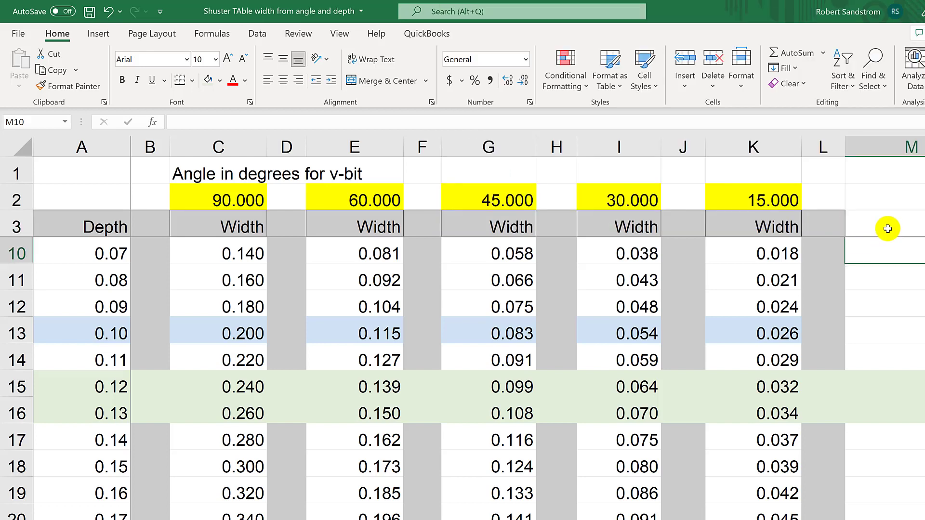
left_click(888, 229)
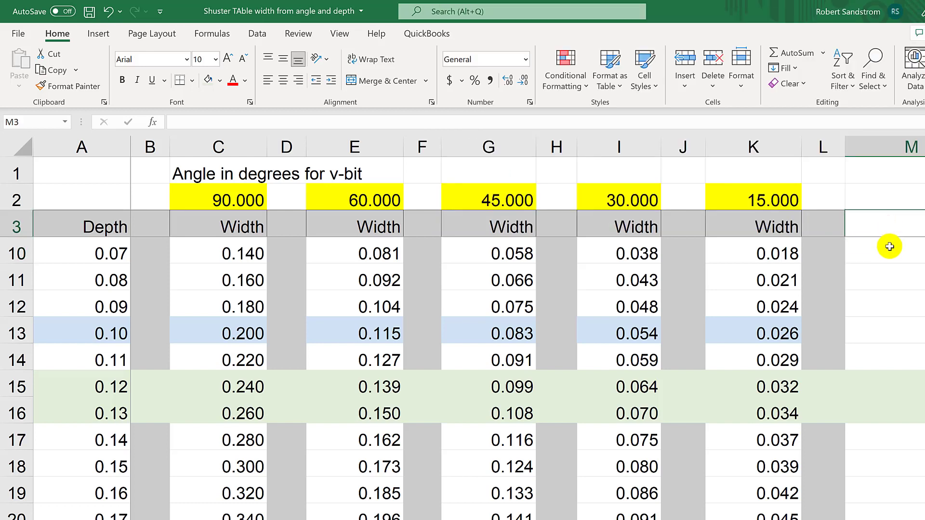
left_click(889, 246)
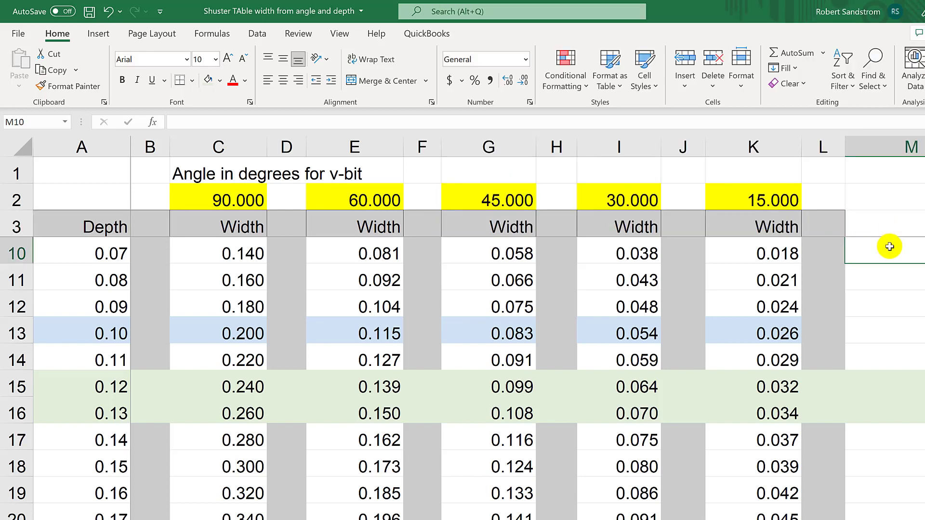